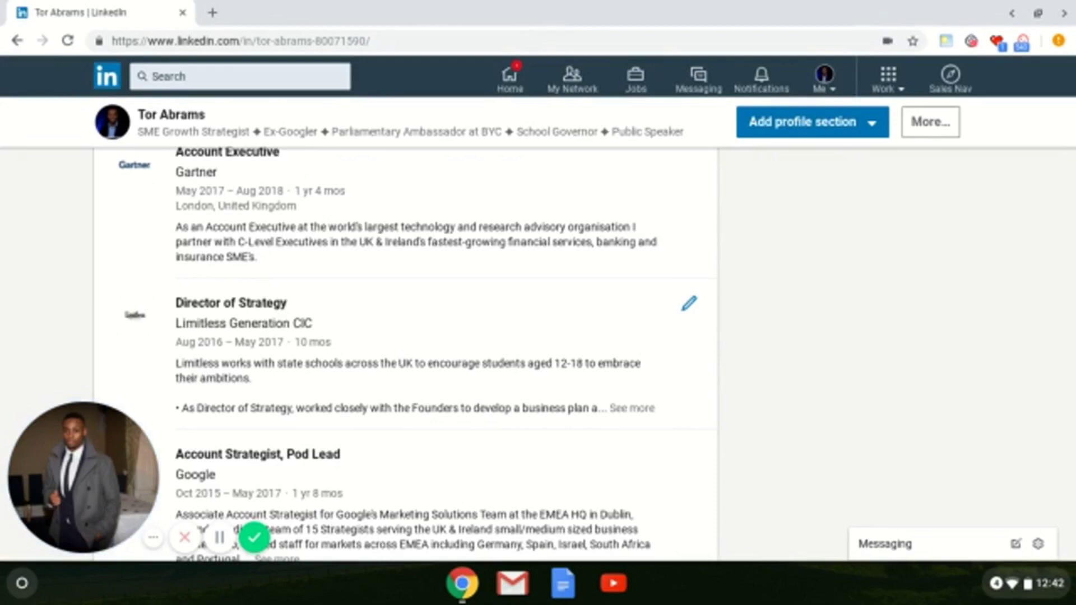
# Open Sales Navigator from the LinkedIn profile and bring up the advanced lead filters for a new search.
pyautogui.scroll(20, 403, 336)
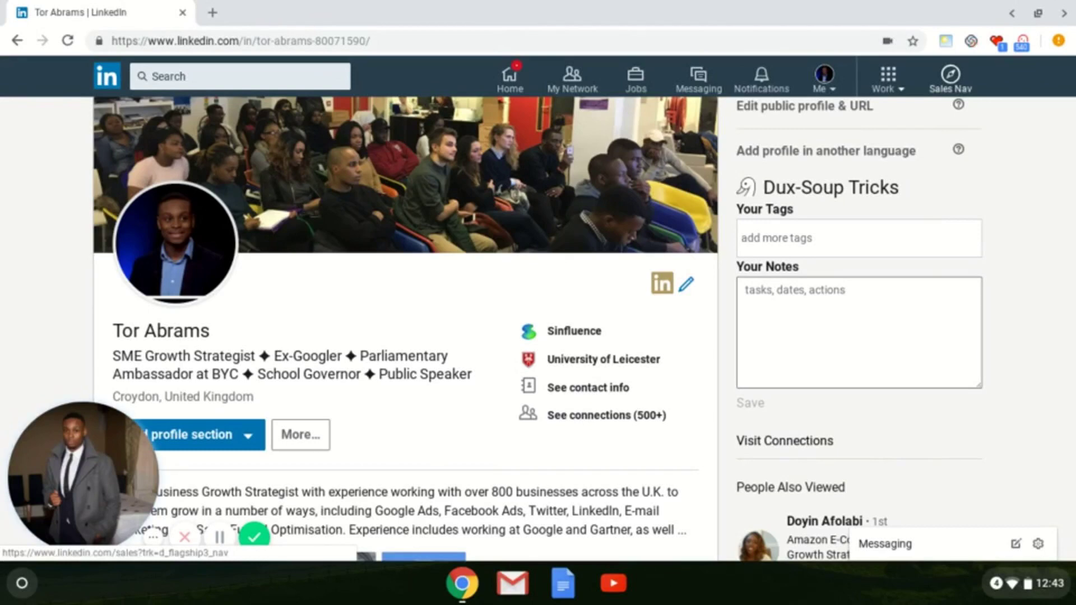
pyautogui.click(950, 89)
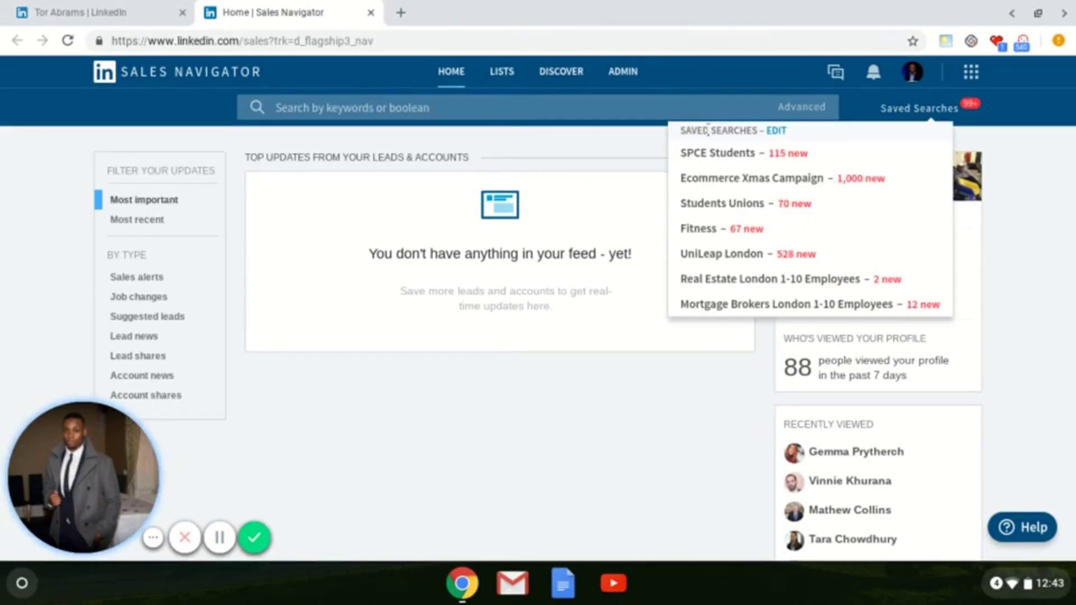
pyautogui.click(629, 109)
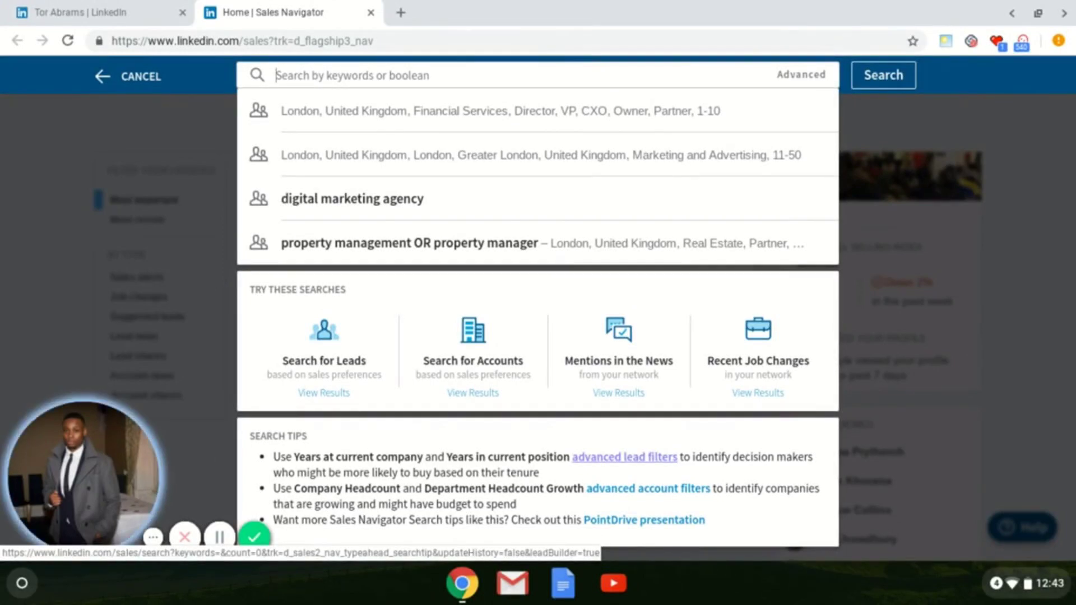
pyautogui.click(630, 456)
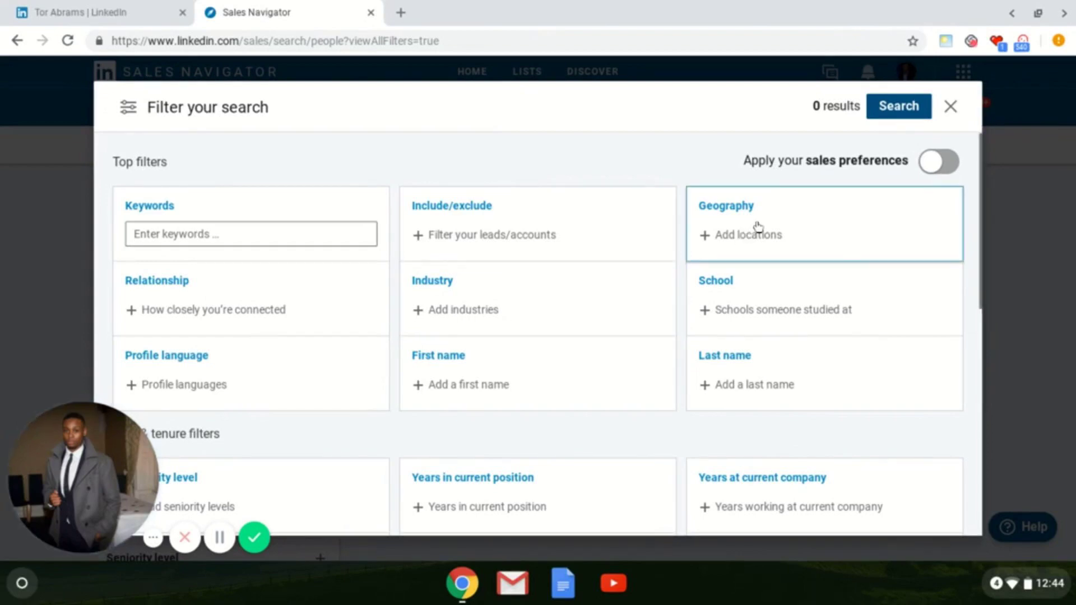
# Examine the available top, role and tenure, company and other lead filters.
pyautogui.scroll(-1, 553, 459)
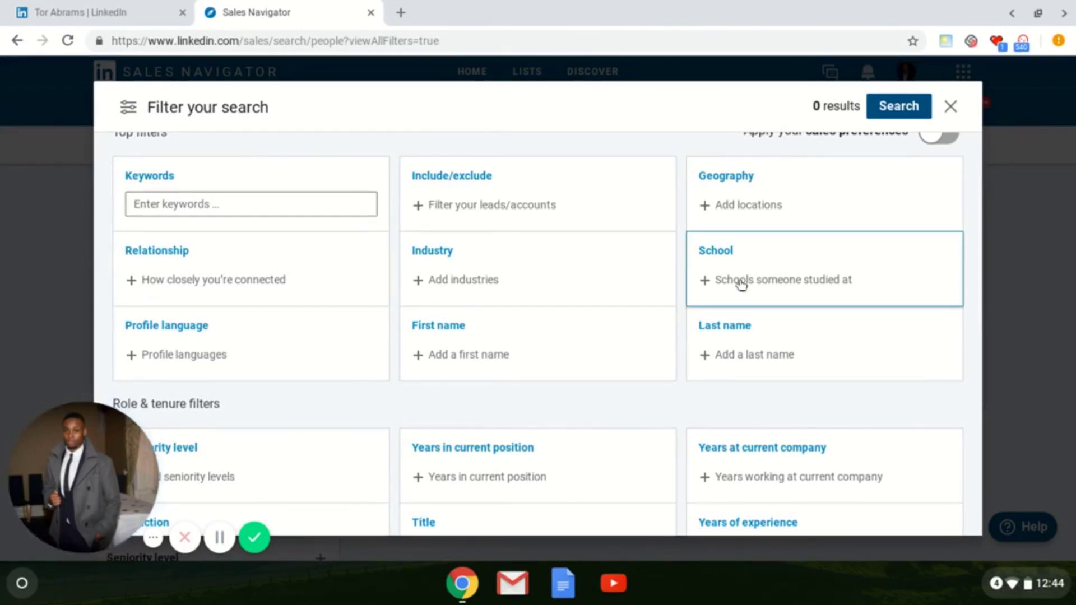
pyautogui.scroll(-2, 601, 345)
pyautogui.scroll(-1, 602, 345)
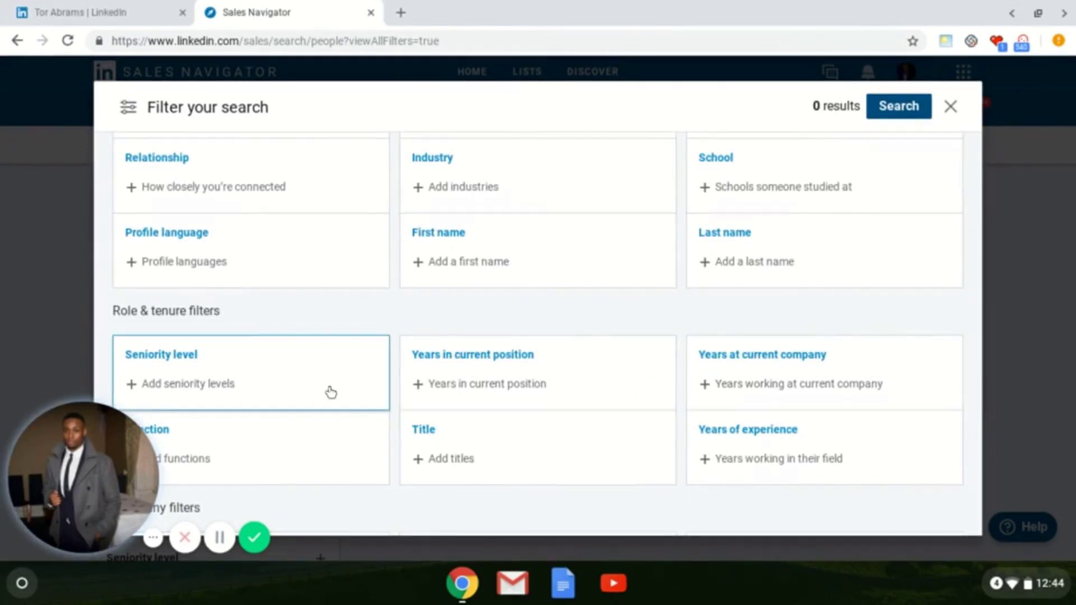
pyautogui.scroll(-3, 329, 391)
pyautogui.scroll(-2, 614, 412)
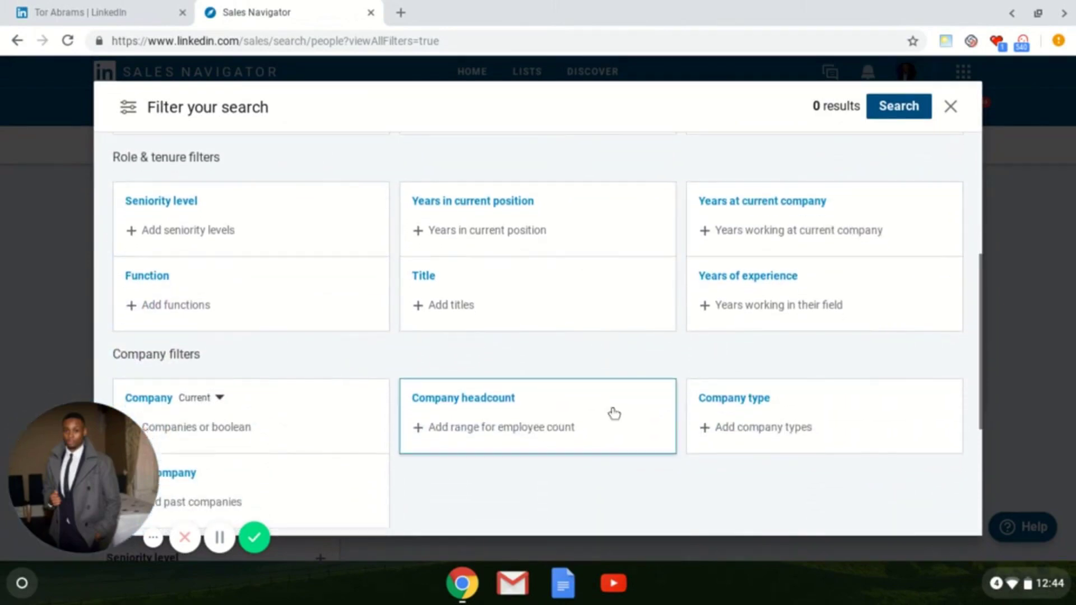
pyautogui.scroll(-2, 614, 413)
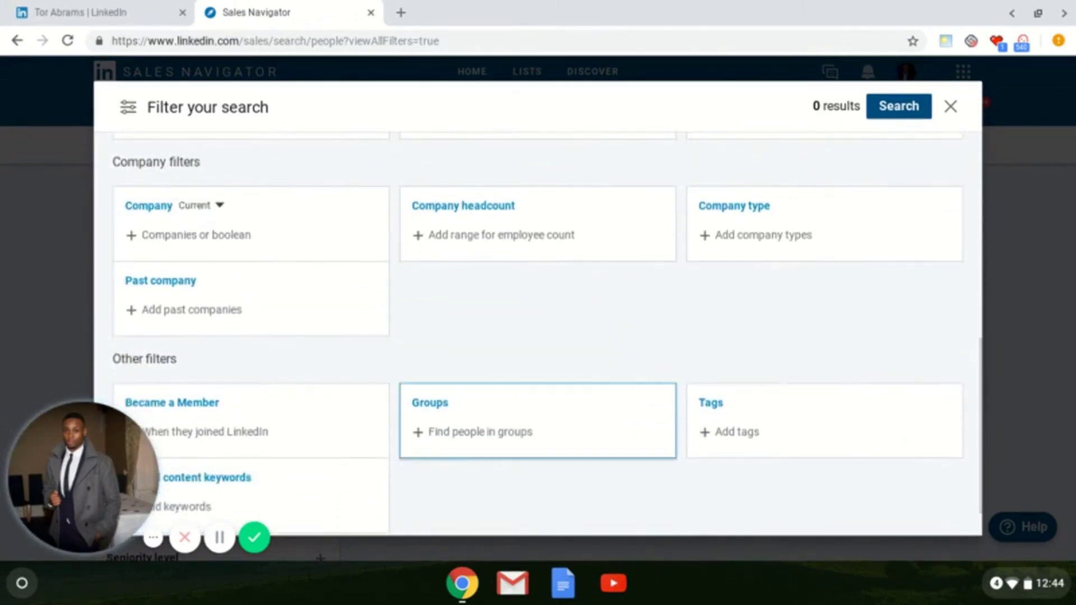
pyautogui.scroll(5, 614, 412)
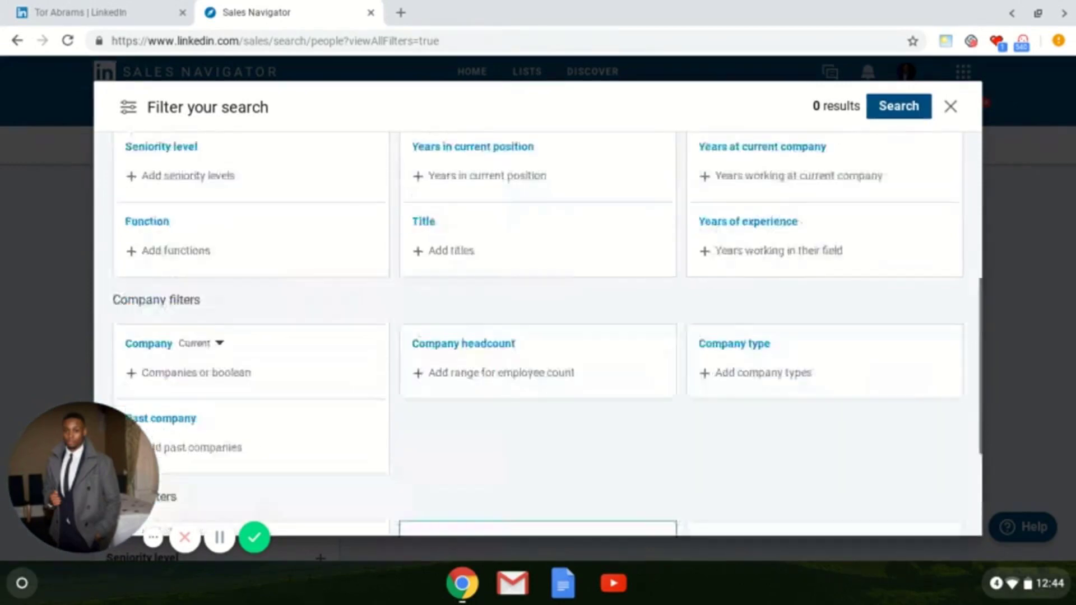
pyautogui.scroll(3, 538, 392)
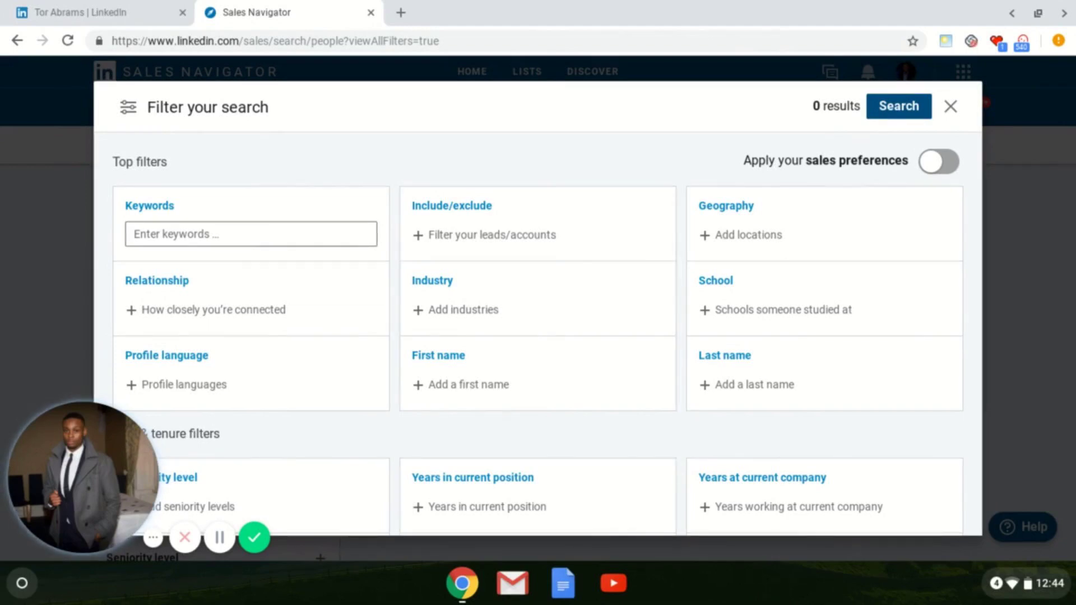
# Add Financial Services as the industry filter of the lead search.
pyautogui.click(511, 325)
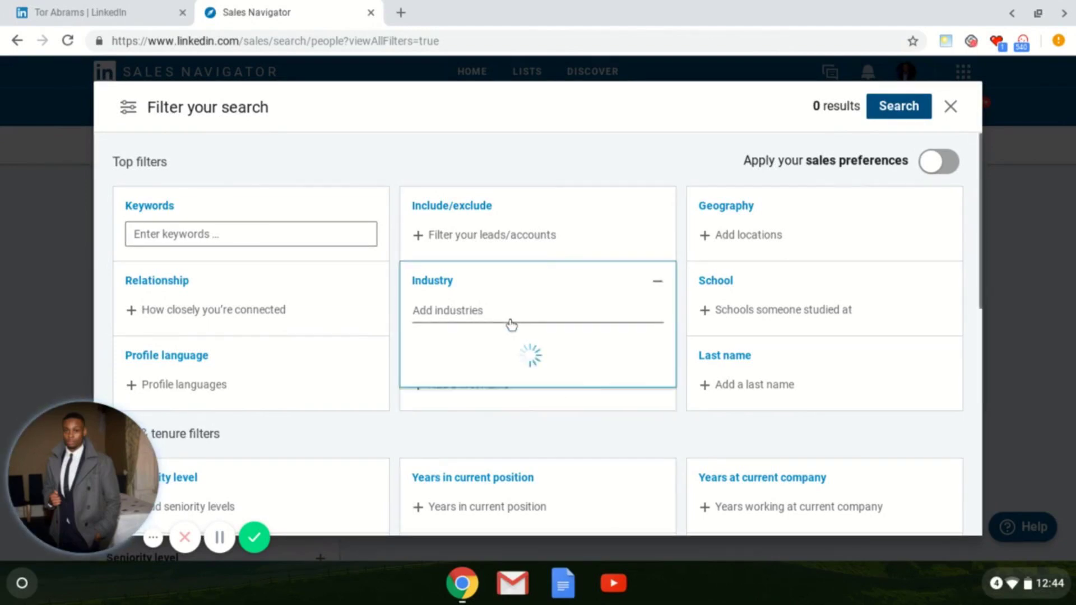
pyautogui.scroll(-5, 499, 383)
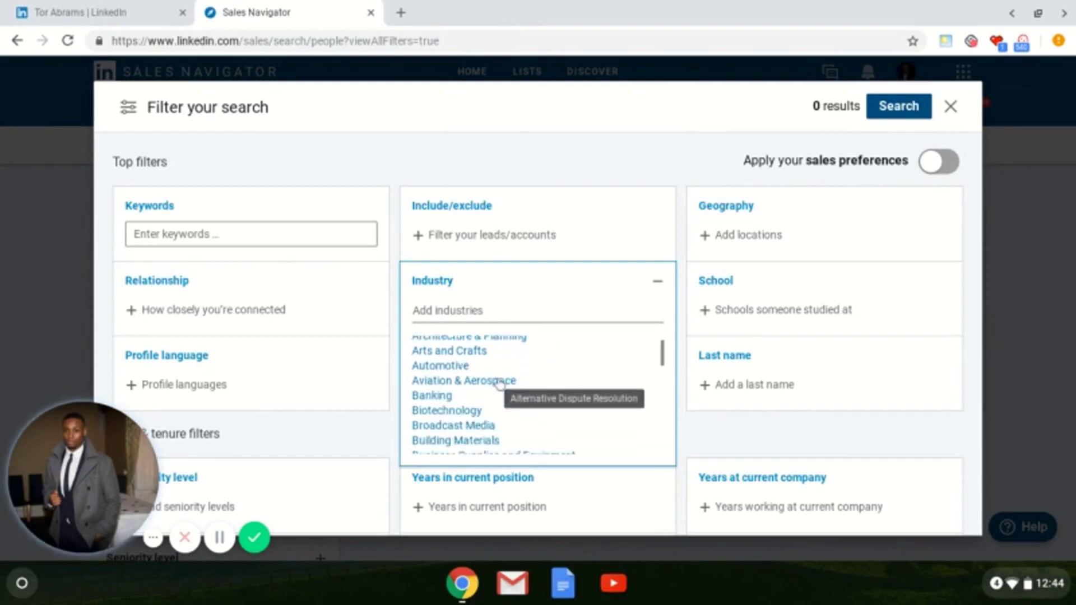
pyautogui.scroll(-6, 499, 383)
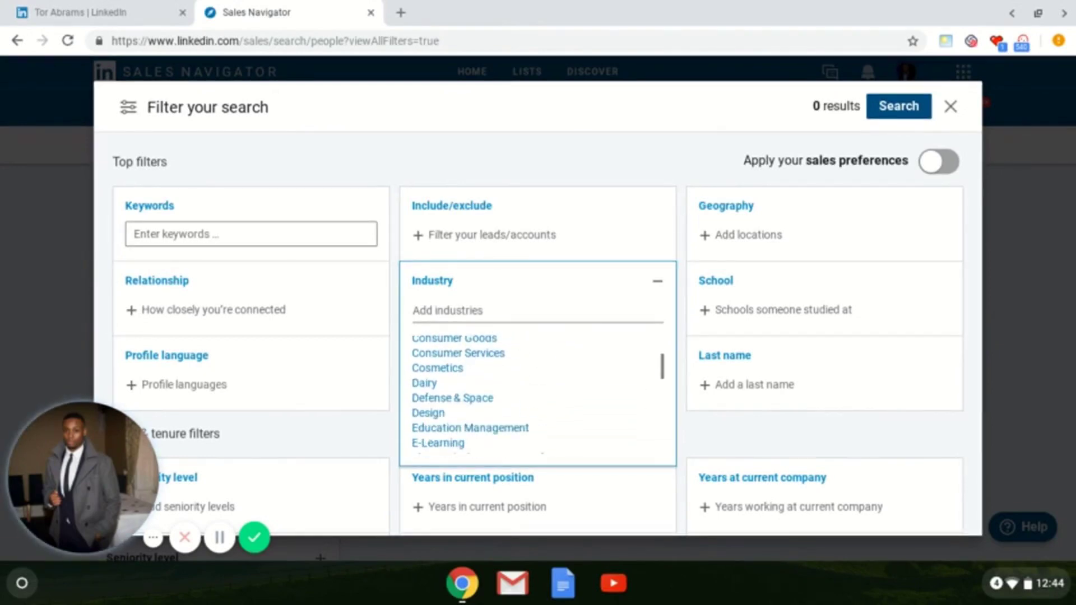
pyautogui.scroll(-3, 468, 411)
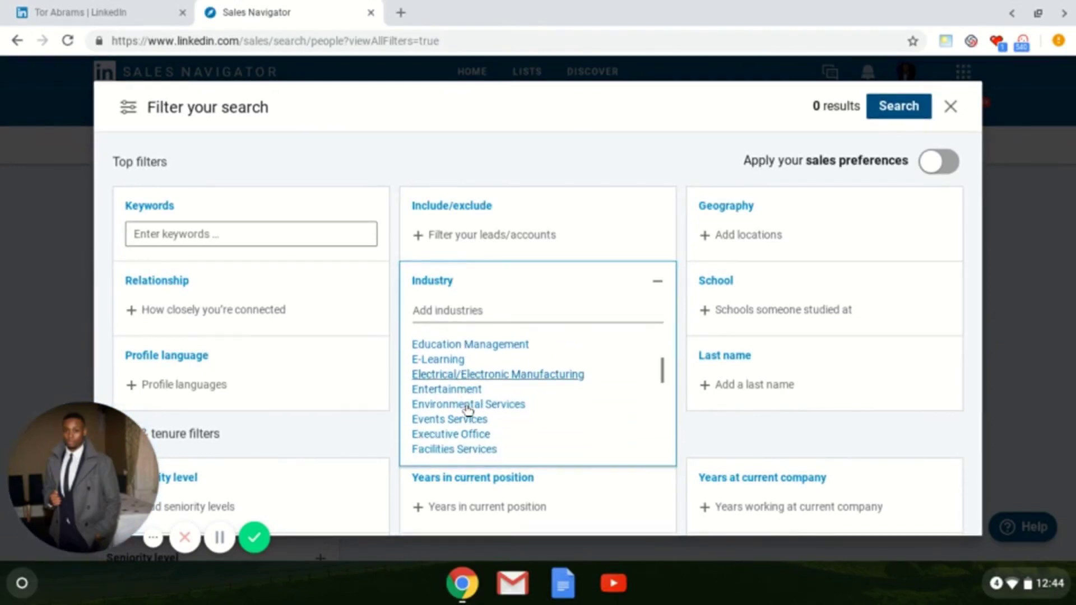
pyautogui.scroll(-1, 463, 430)
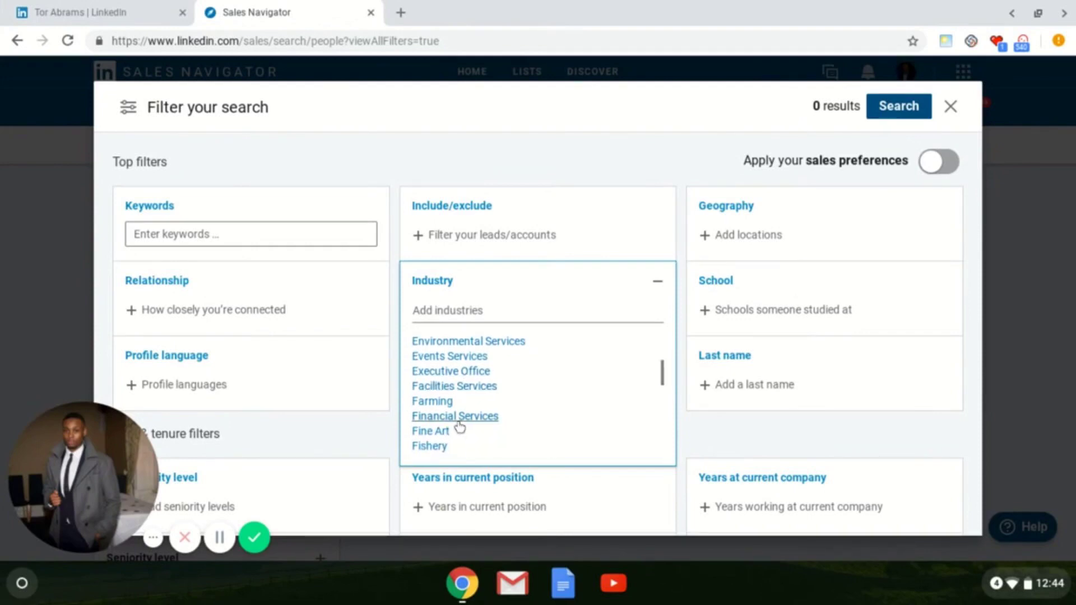
pyautogui.click(455, 417)
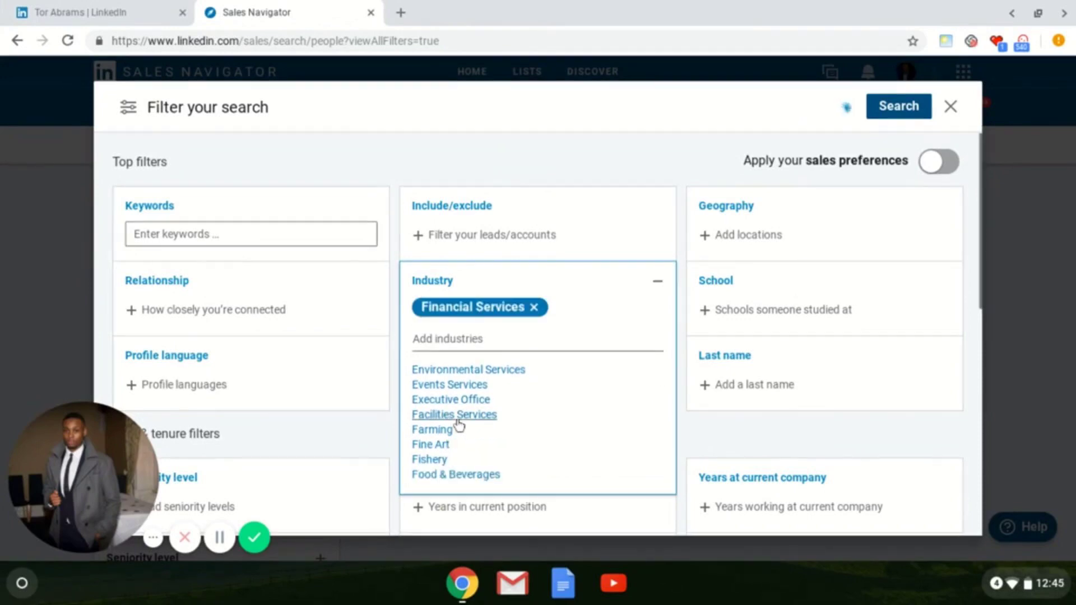
pyautogui.click(363, 428)
# Search the geography filter for "london" and add the region London, United Kingdom.
pyautogui.scroll(-2, 425, 437)
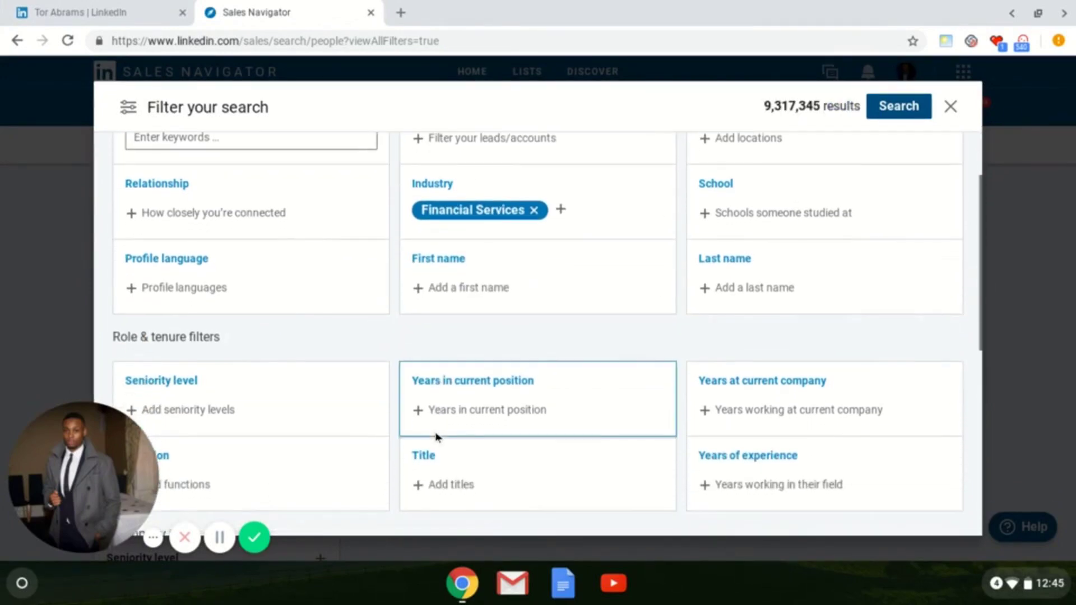
pyautogui.scroll(2, 437, 437)
pyautogui.click(747, 229)
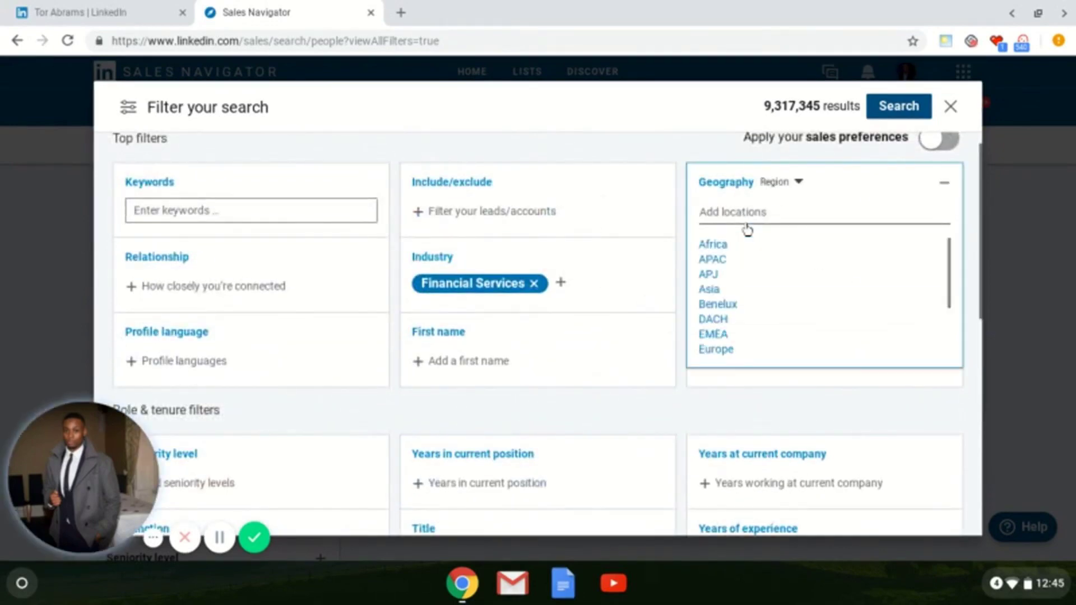
pyautogui.write('london')
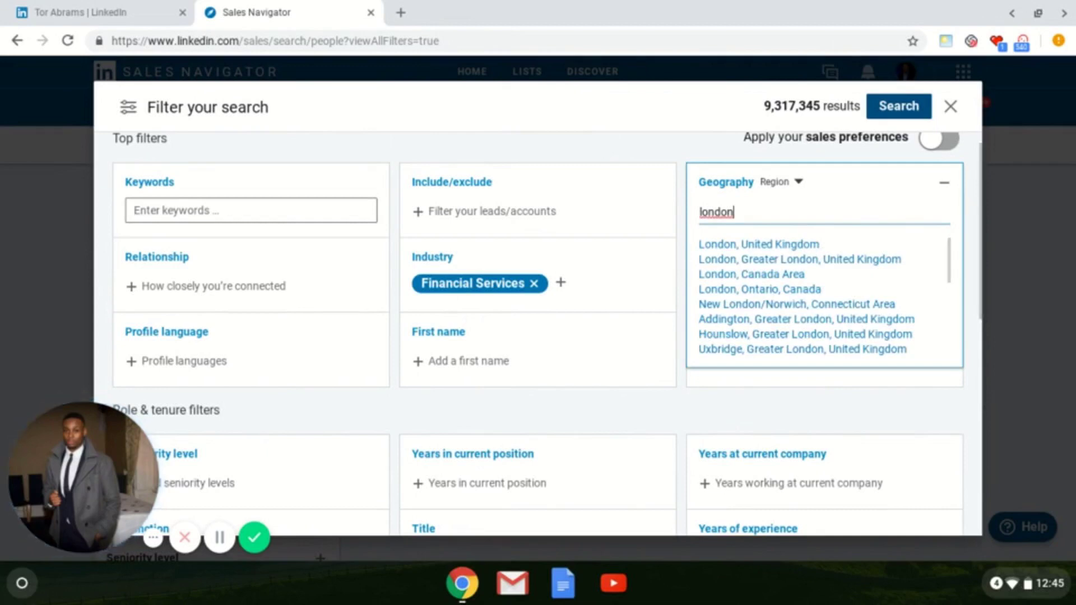
pyautogui.click(738, 243)
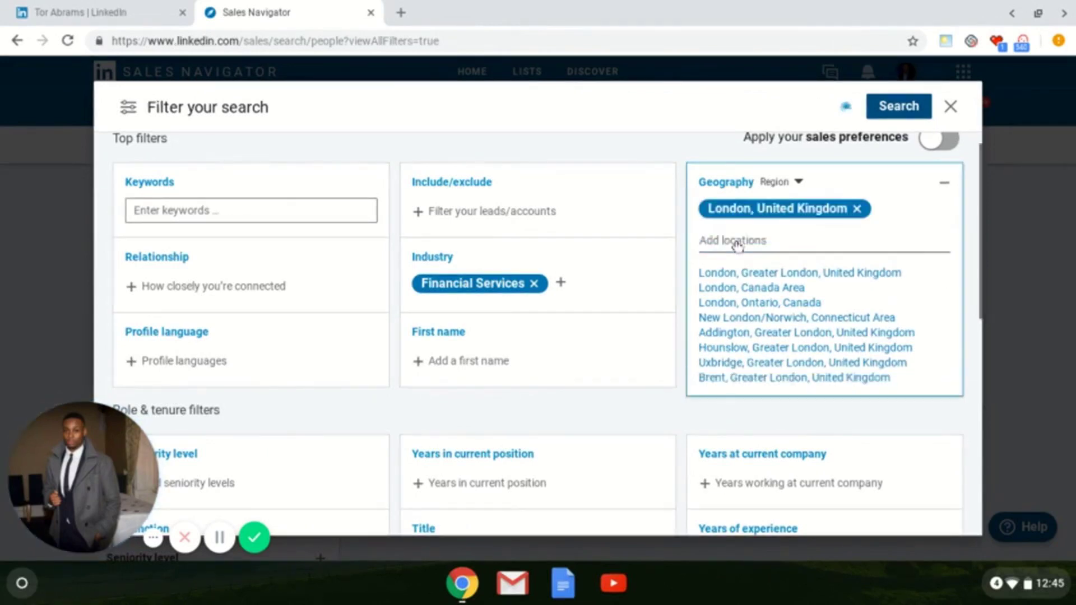
pyautogui.click(552, 408)
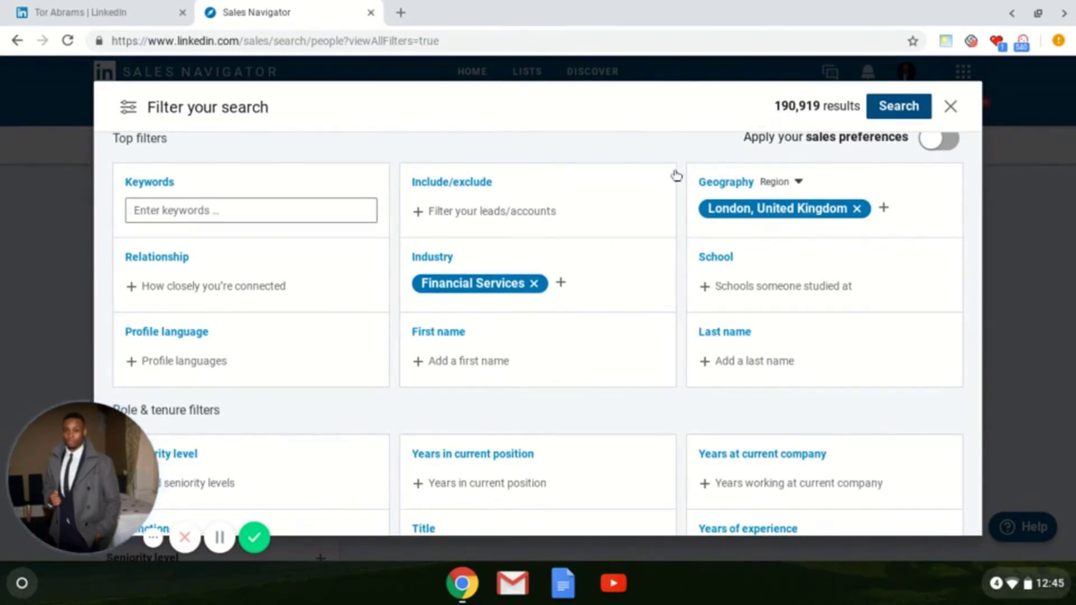
# Set the seniority level filter to Owner, Partner, CXO, VP and Director.
pyautogui.scroll(-4, 684, 190)
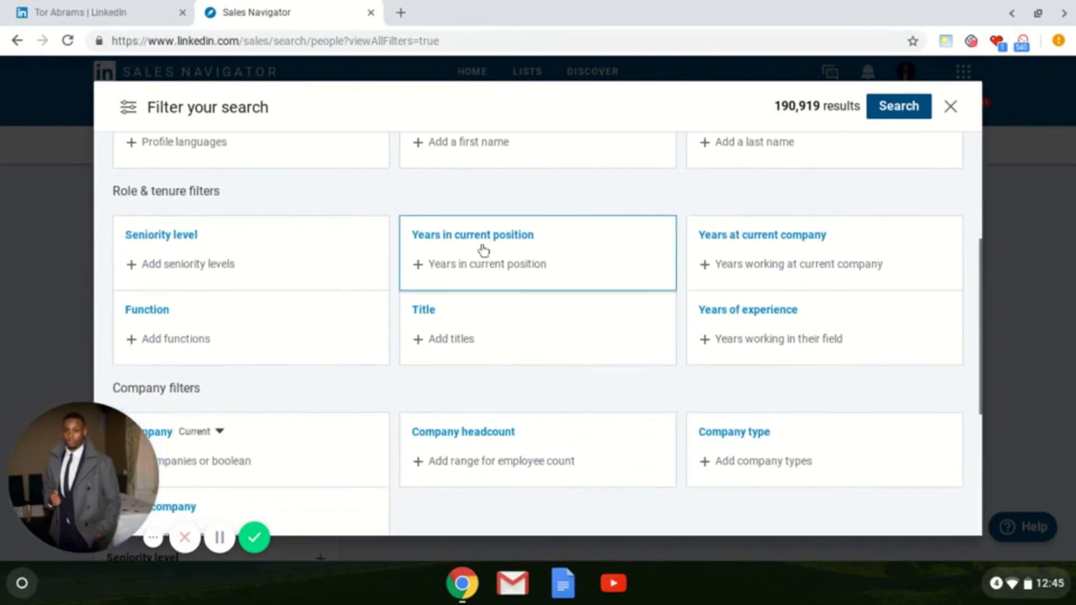
pyautogui.click(339, 280)
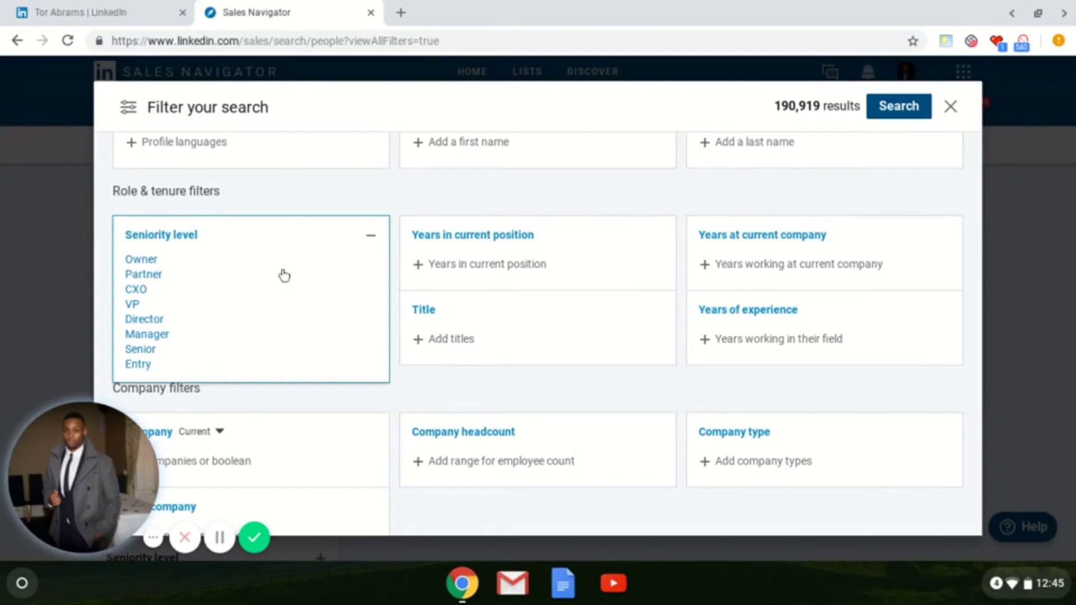
pyautogui.click(156, 267)
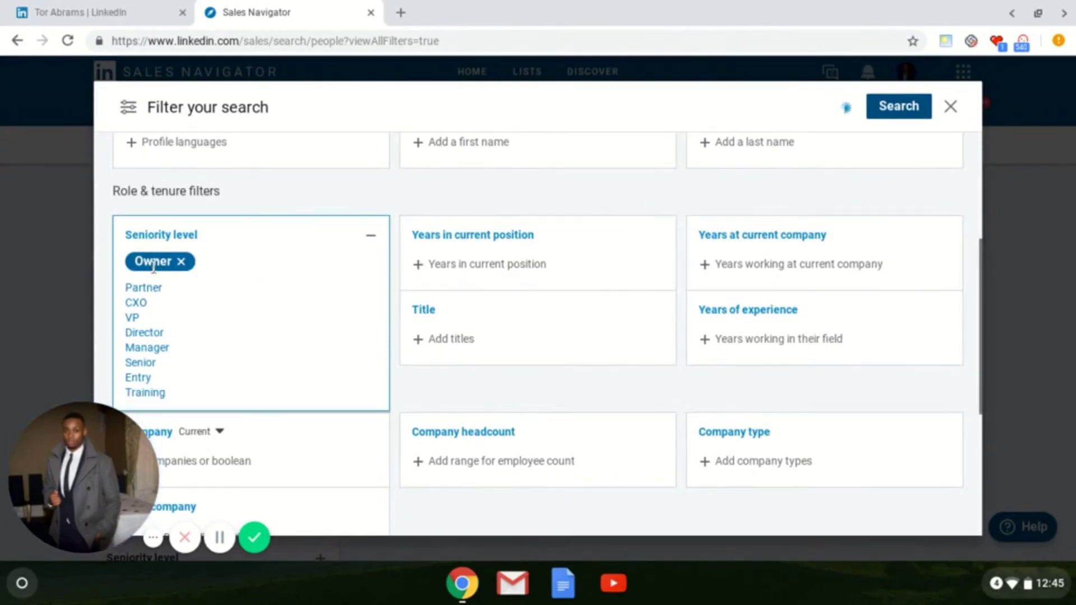
pyautogui.click(148, 289)
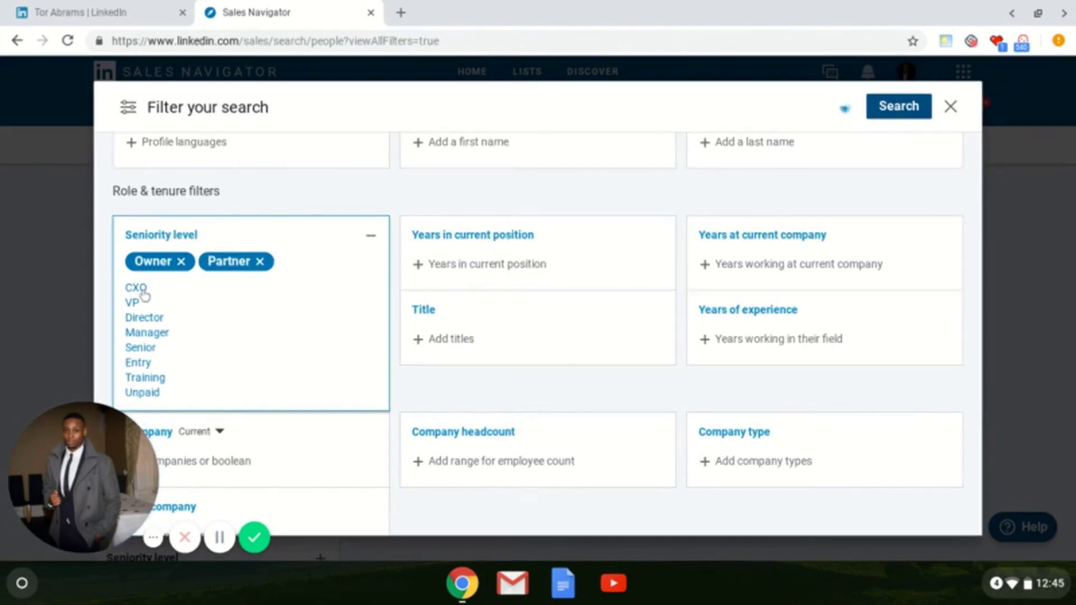
pyautogui.click(140, 289)
pyautogui.click(135, 288)
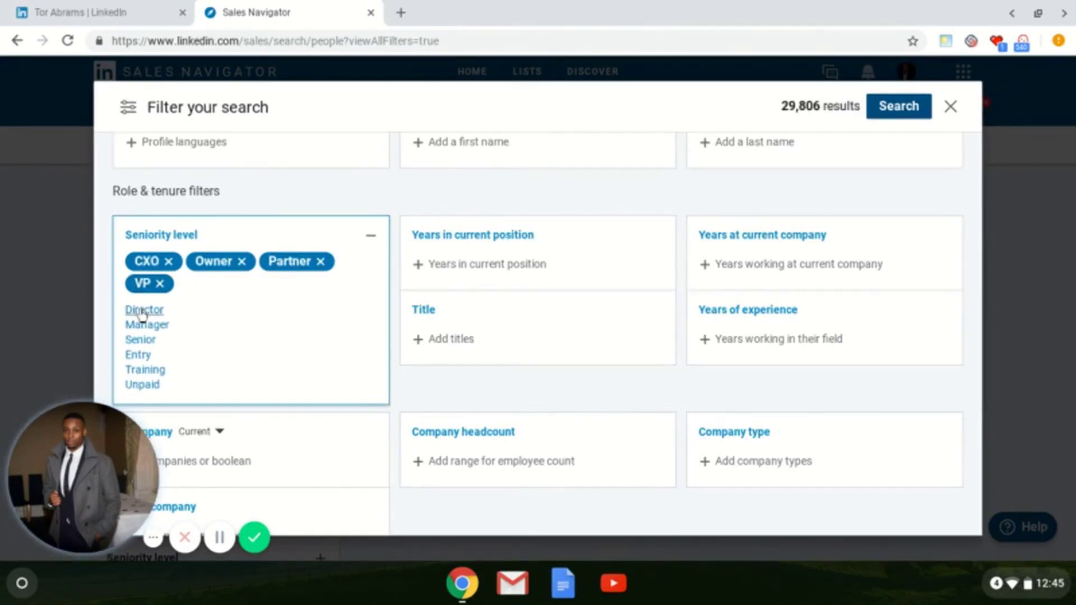
pyautogui.click(144, 307)
pyautogui.click(405, 209)
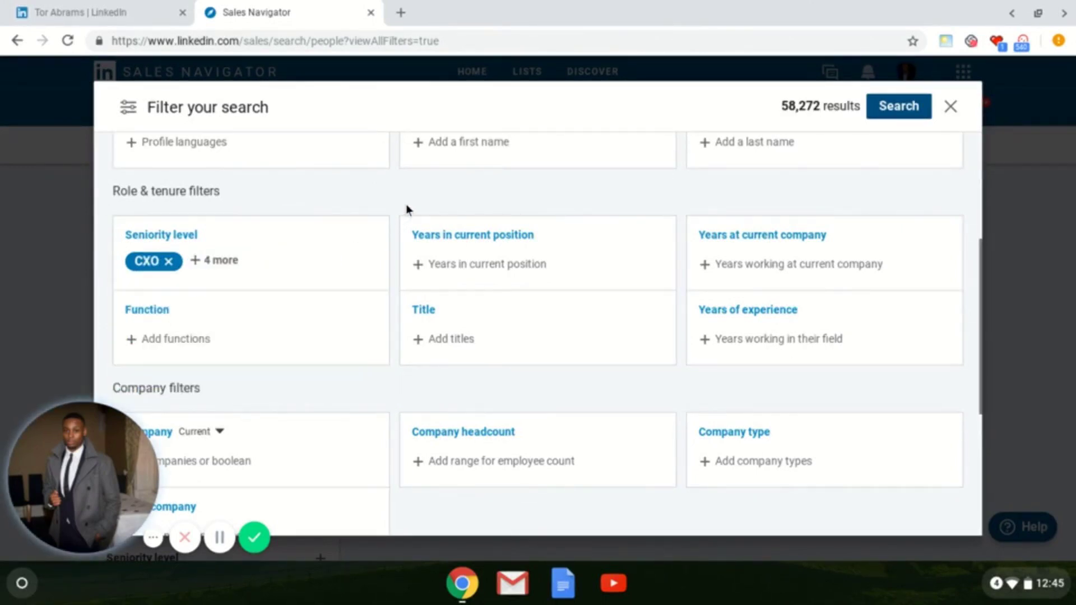
# Restrict the company headcount filter to companies with 1-10 employees.
pyautogui.scroll(2, 406, 209)
pyautogui.scroll(3, 405, 209)
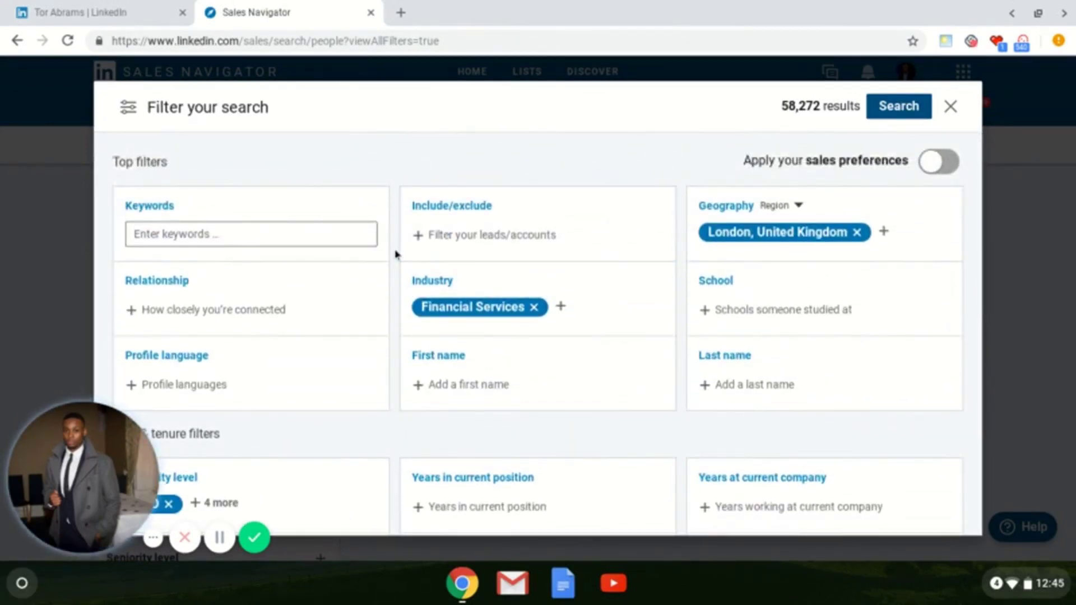
pyautogui.scroll(-4, 538, 330)
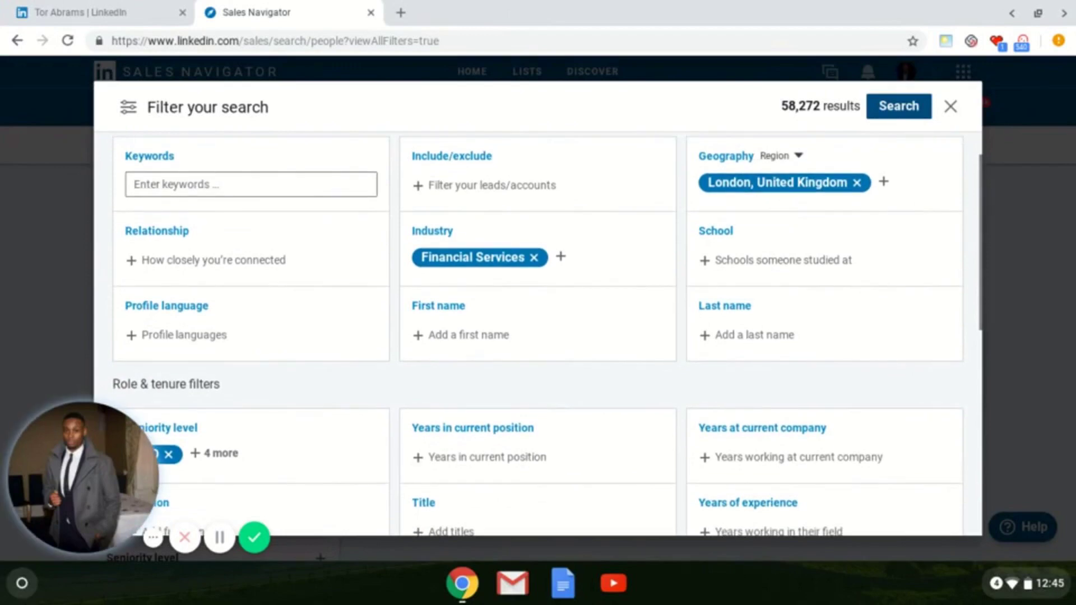
pyautogui.scroll(-4, 445, 336)
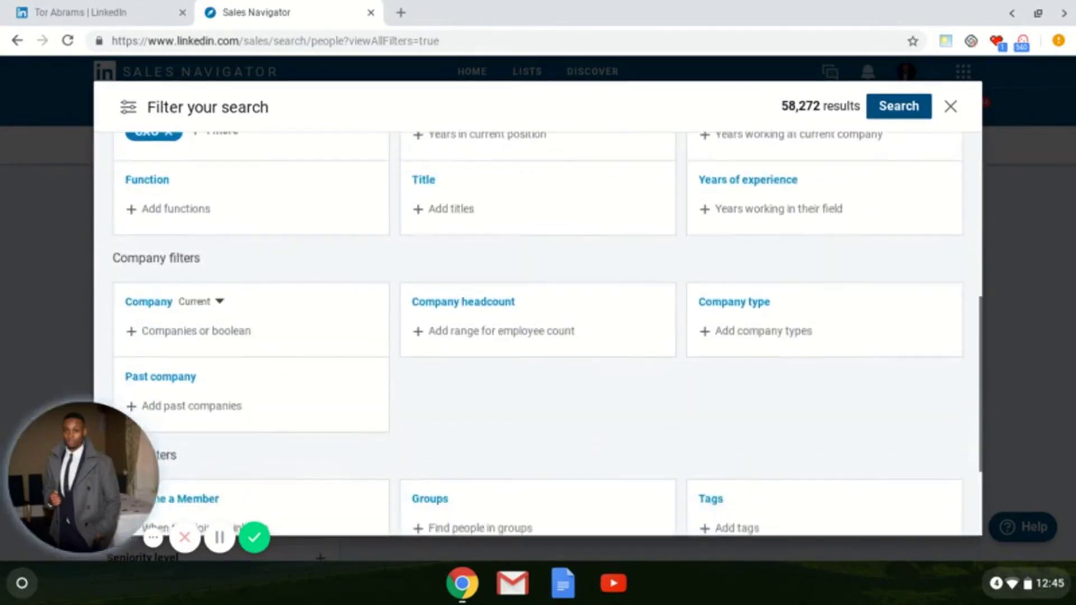
pyautogui.click(446, 336)
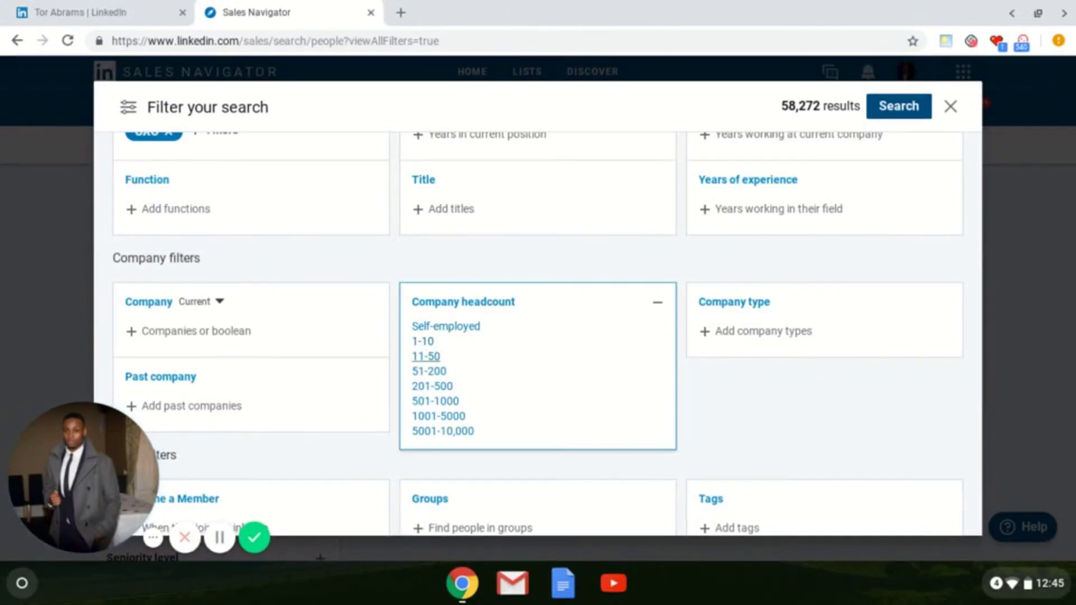
pyautogui.click(424, 342)
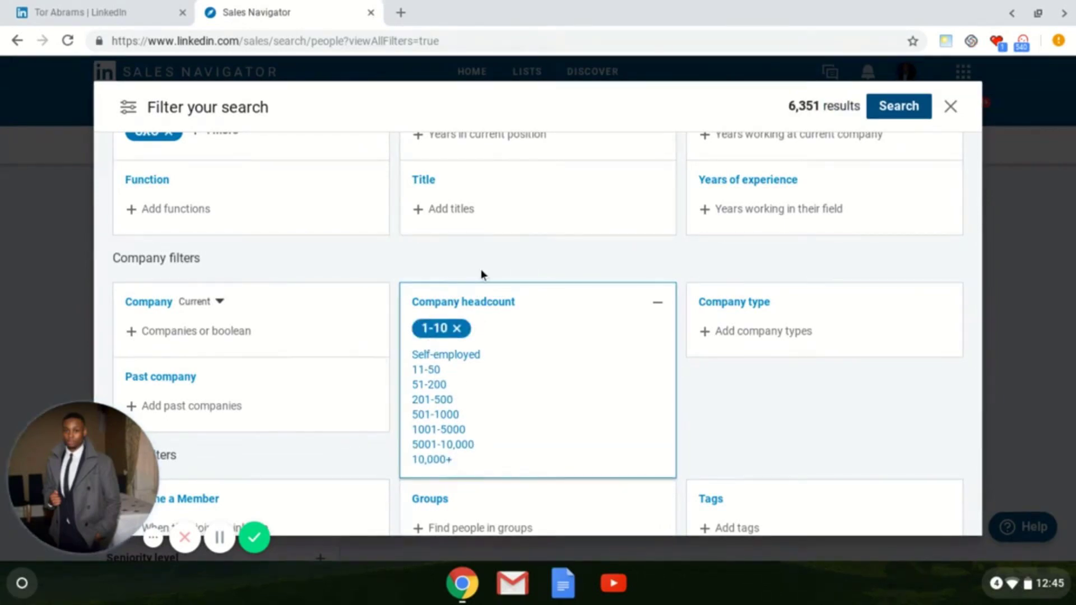
# Review the chosen geography, industry, seniority and headcount filters and run the lead search.
pyautogui.scroll(5, 603, 249)
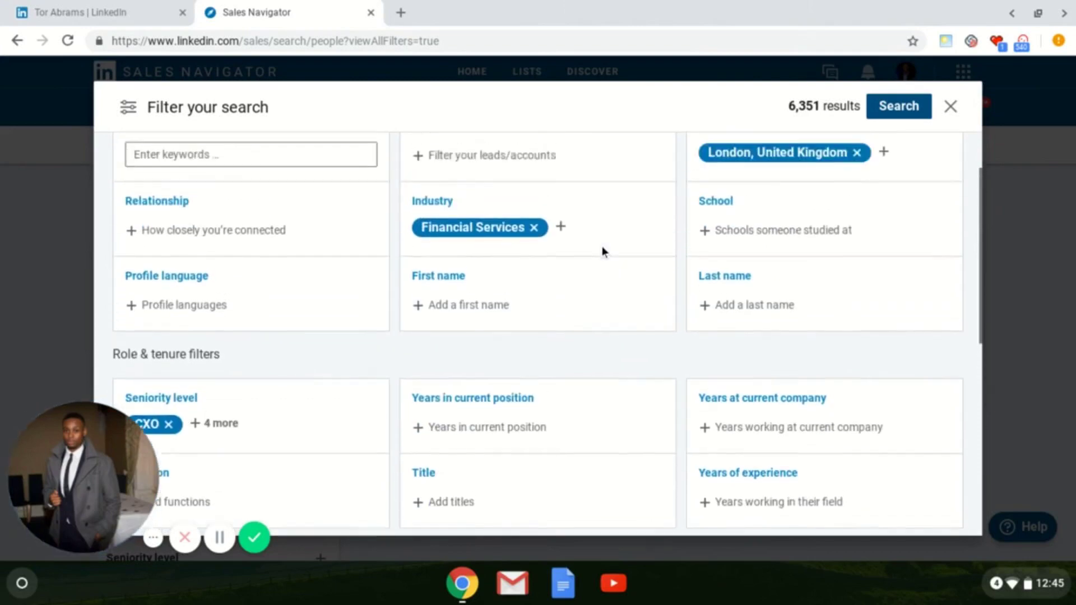
pyautogui.scroll(1, 603, 251)
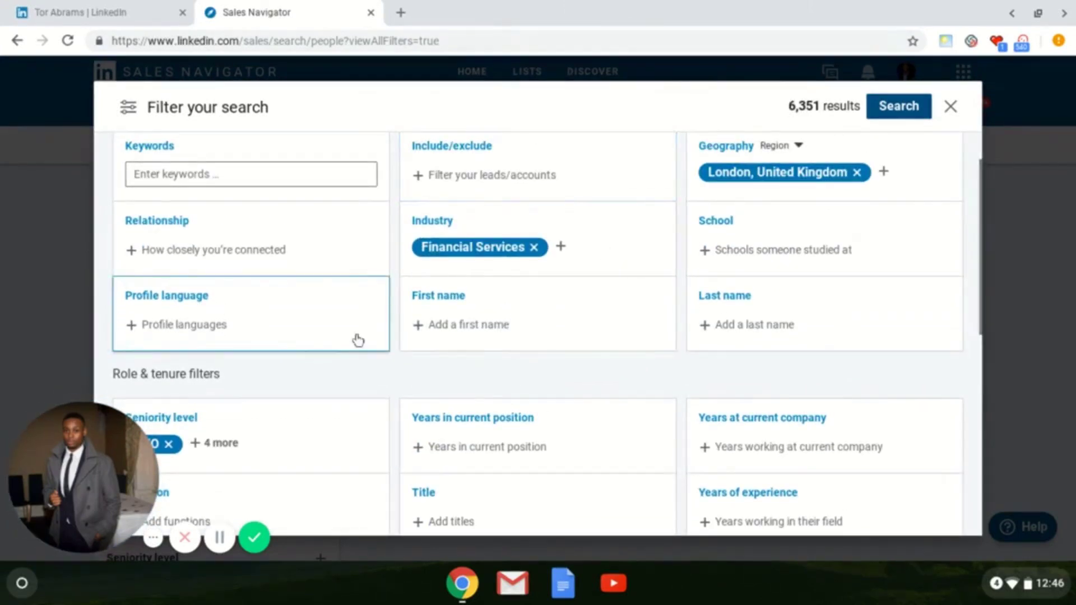
pyautogui.scroll(-1, 355, 338)
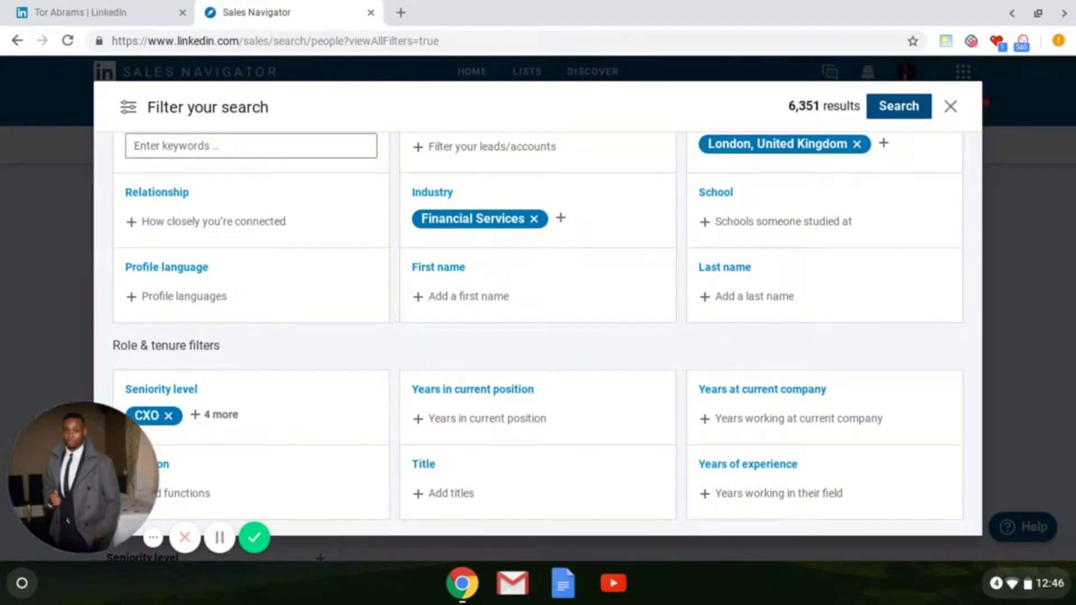
pyautogui.scroll(-3, 497, 414)
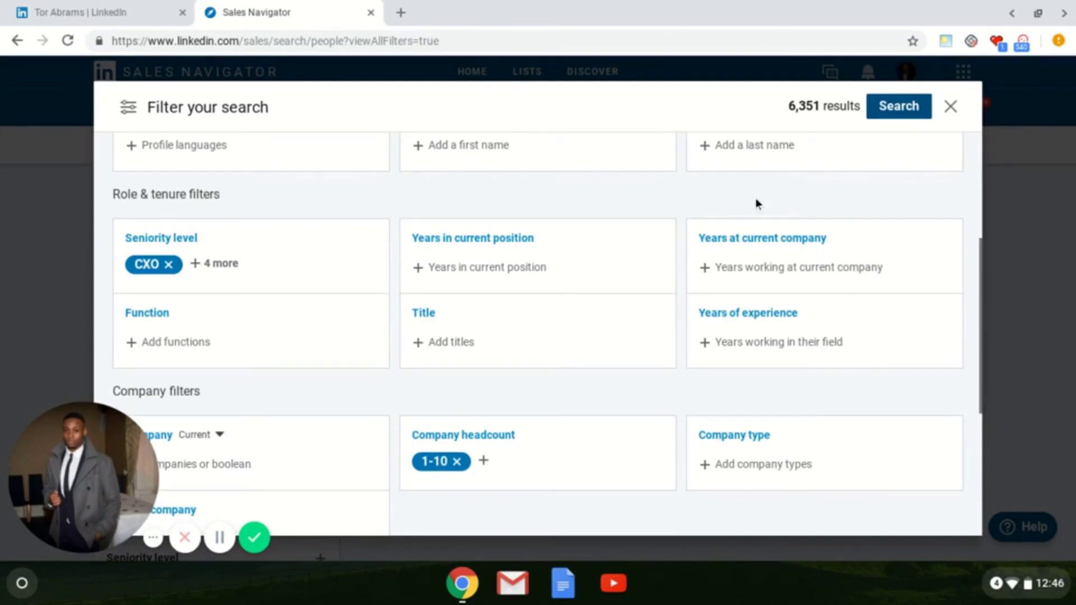
pyautogui.scroll(5, 755, 203)
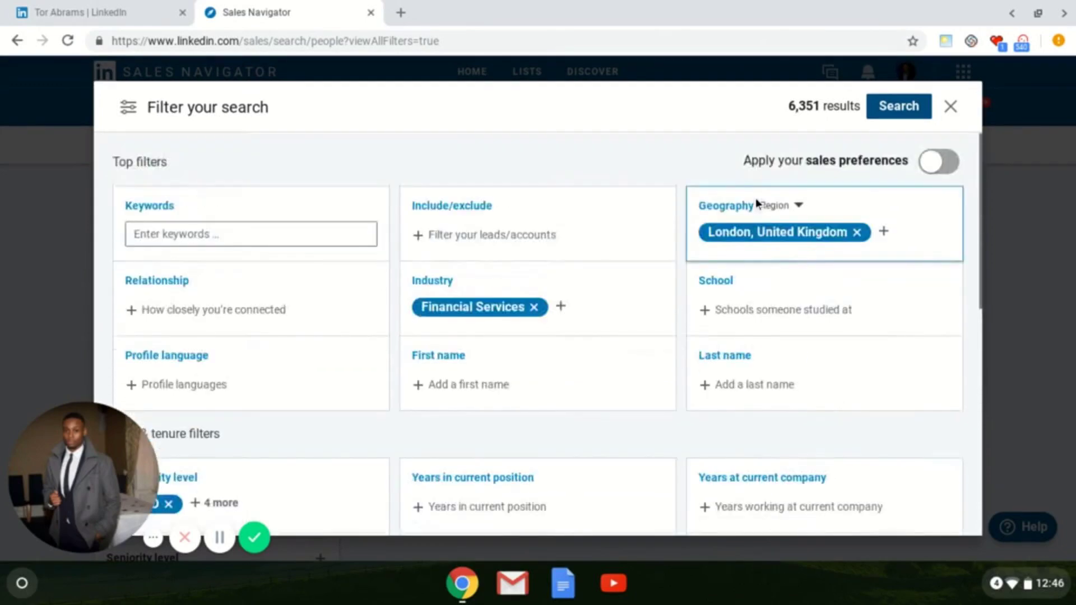
pyautogui.click(880, 118)
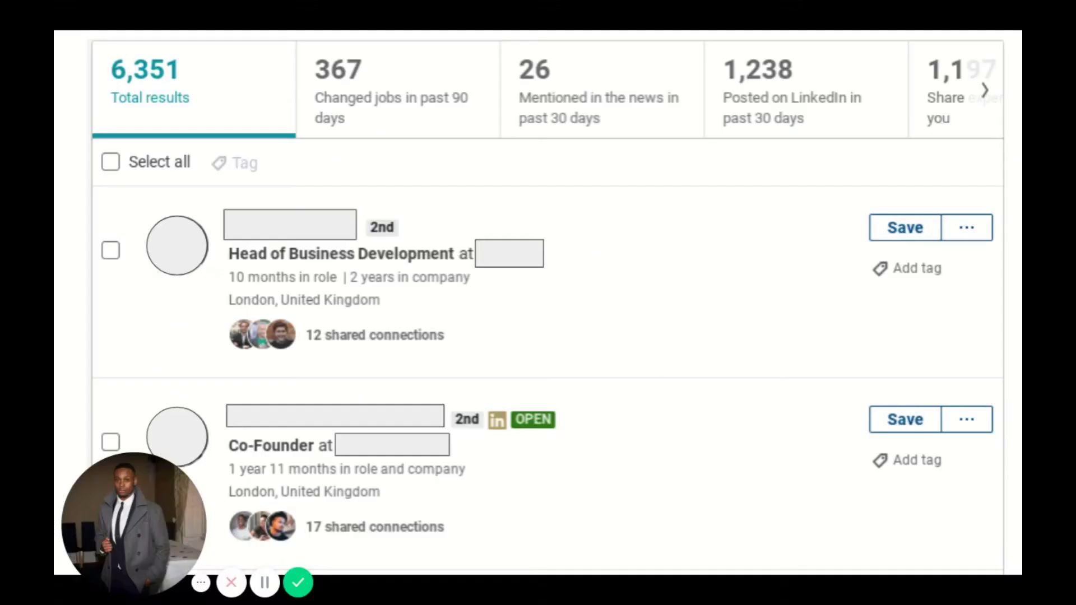